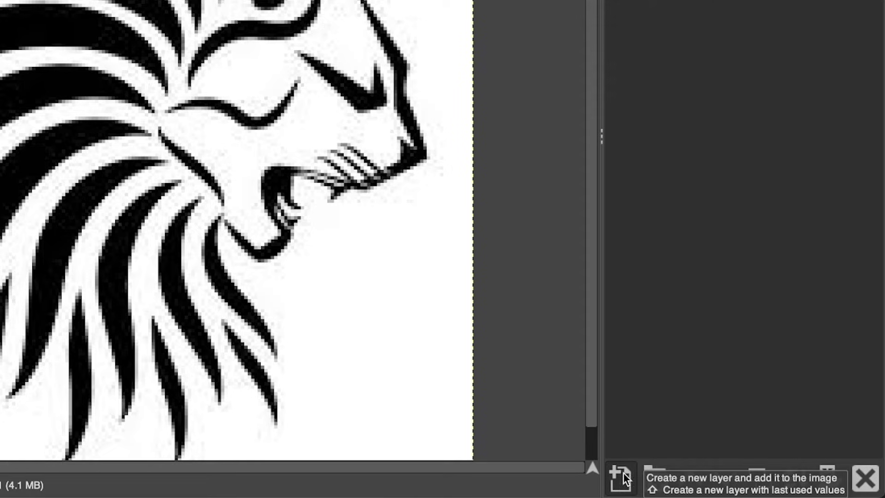
Step: Create a new white-filled layer and lower it beneath Layer #1
{"action": "left_click", "coordinate": [618, 479]}
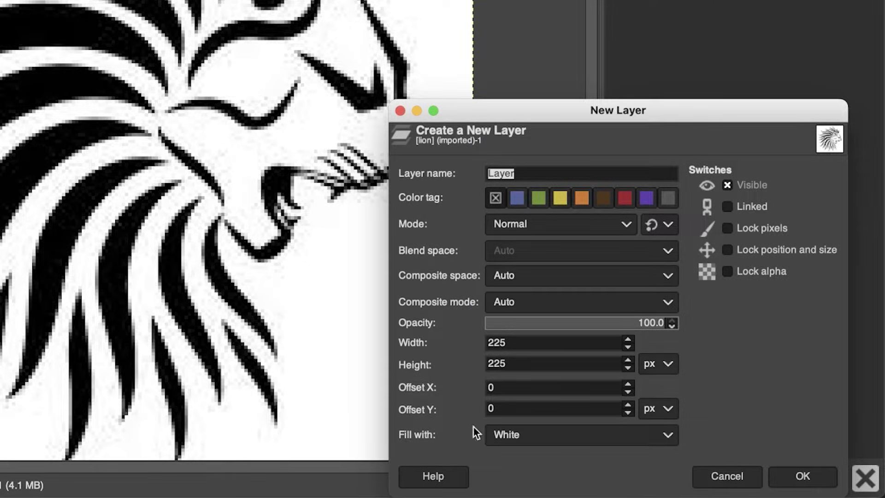
{"action": "left_click", "coordinate": [508, 434]}
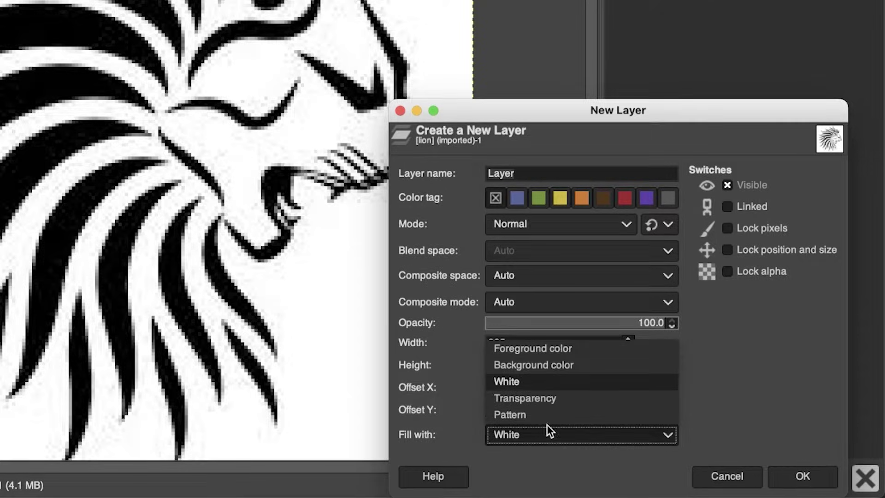
{"action": "left_click", "coordinate": [550, 434]}
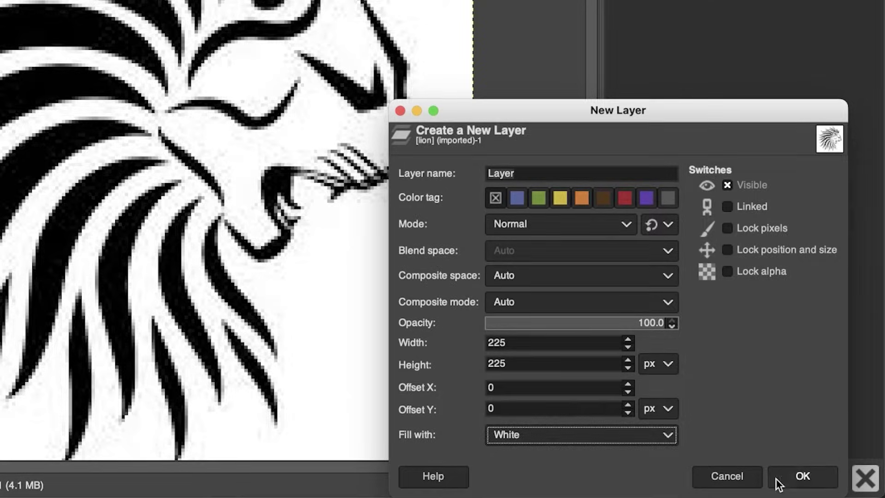
{"action": "left_click", "coordinate": [791, 479]}
{"action": "left_click", "coordinate": [722, 482]}
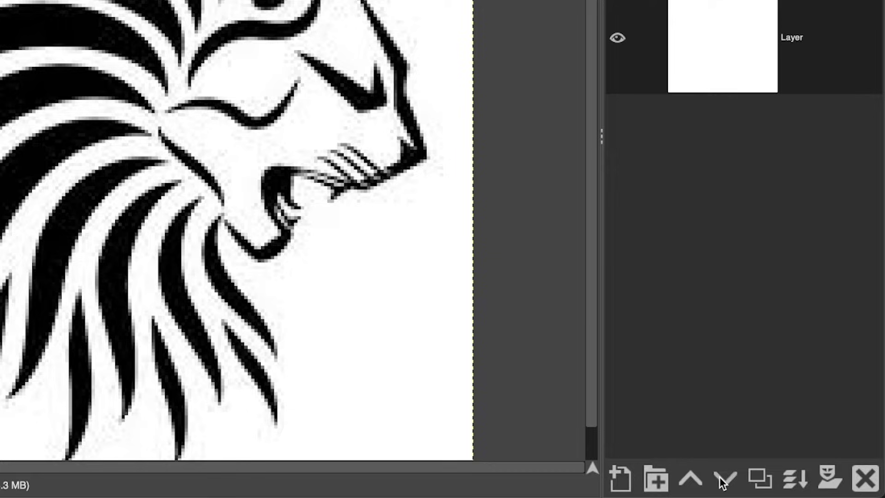
{"action": "scroll", "coordinate": [734, 383], "scroll_direction": "up", "scroll_amount": 3}
Step: Merge Layer #1 down onto the white layer
{"action": "right_click", "coordinate": [809, 68]}
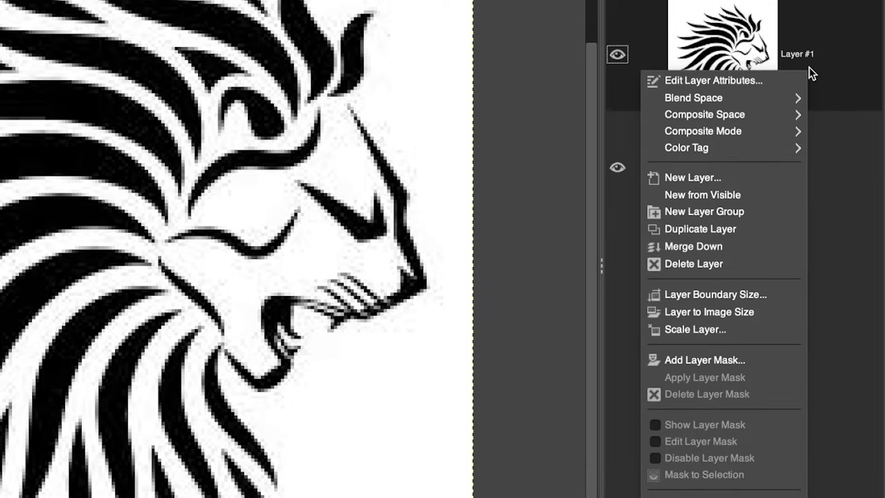
{"action": "left_click", "coordinate": [720, 250]}
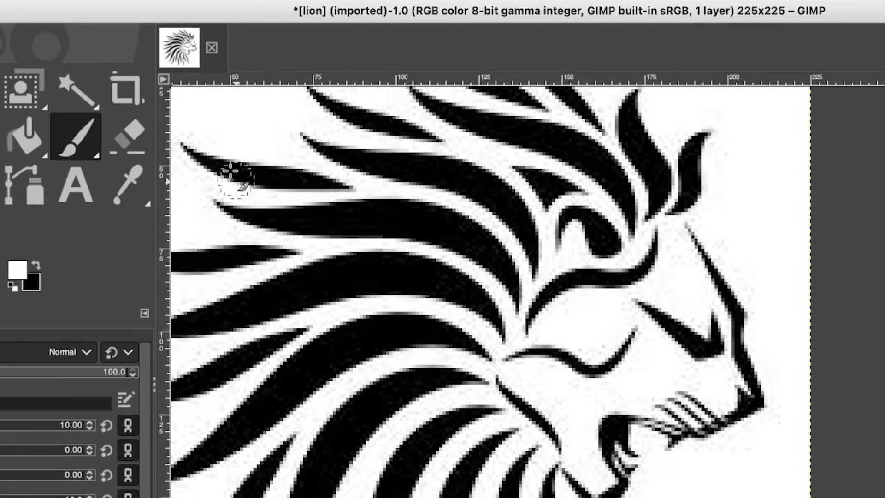
Step: Set Scale Image to 10 × 10 inches at 300 ppi, i.e. 3000 × 3000 pixels
{"action": "left_click", "coordinate": [189, 8]}
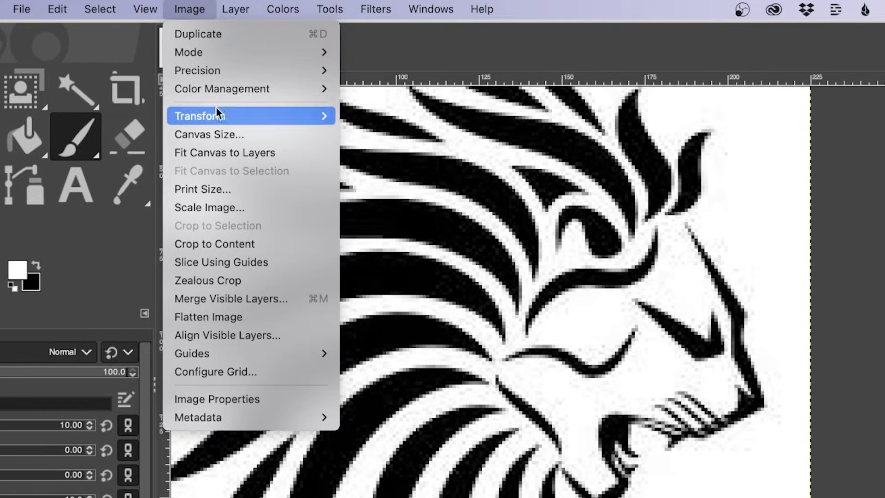
{"action": "left_click", "coordinate": [217, 206]}
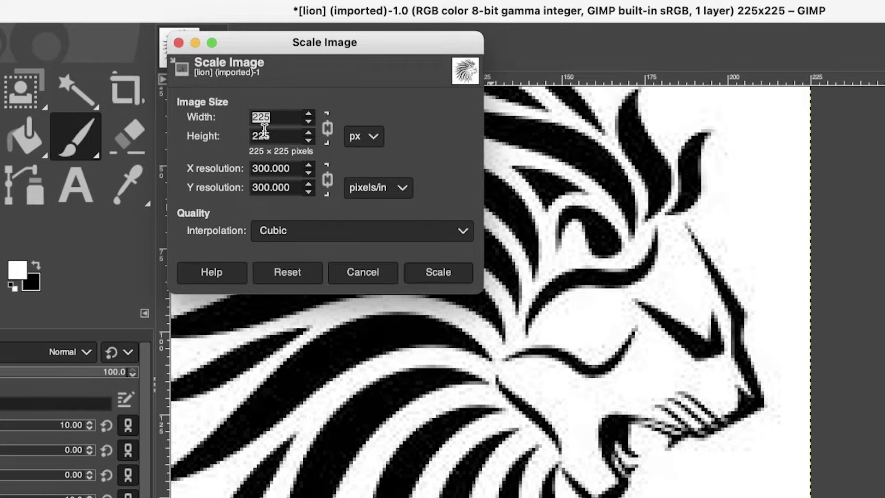
{"action": "left_click", "coordinate": [358, 136]}
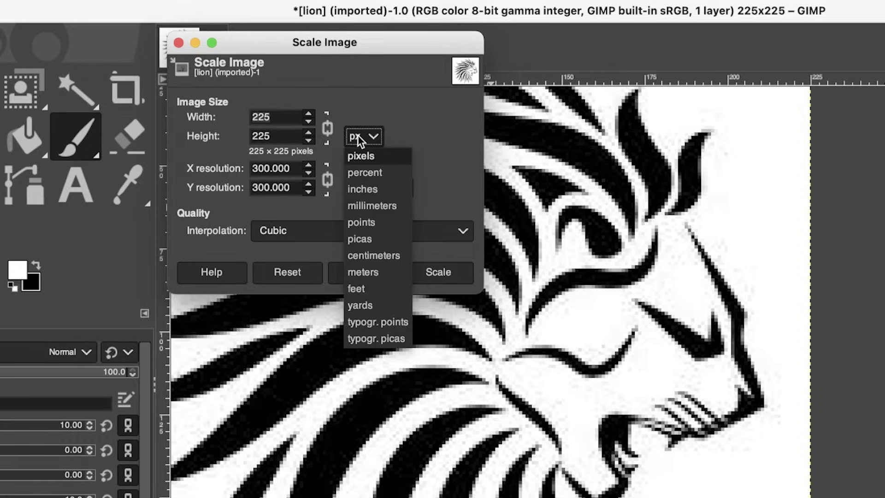
{"action": "left_click", "coordinate": [379, 183]}
{"action": "left_click", "coordinate": [280, 116]}
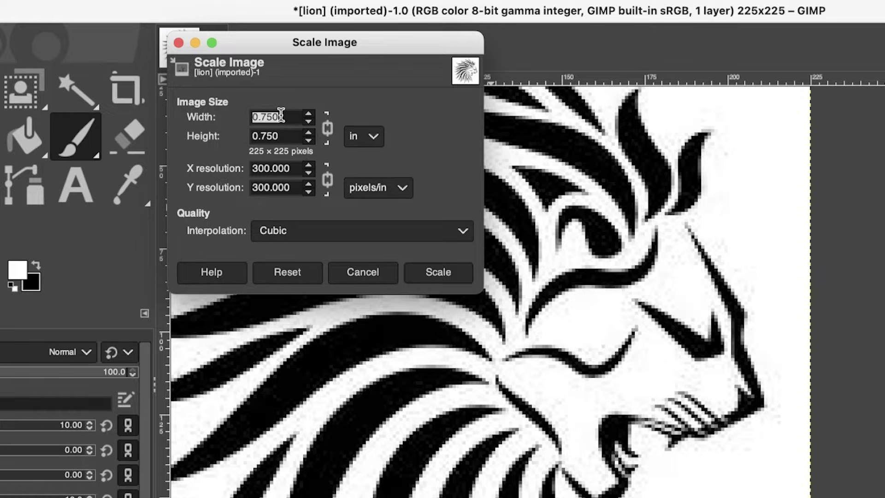
{"action": "type", "text": "10"}
{"action": "key", "text": "Tab"}
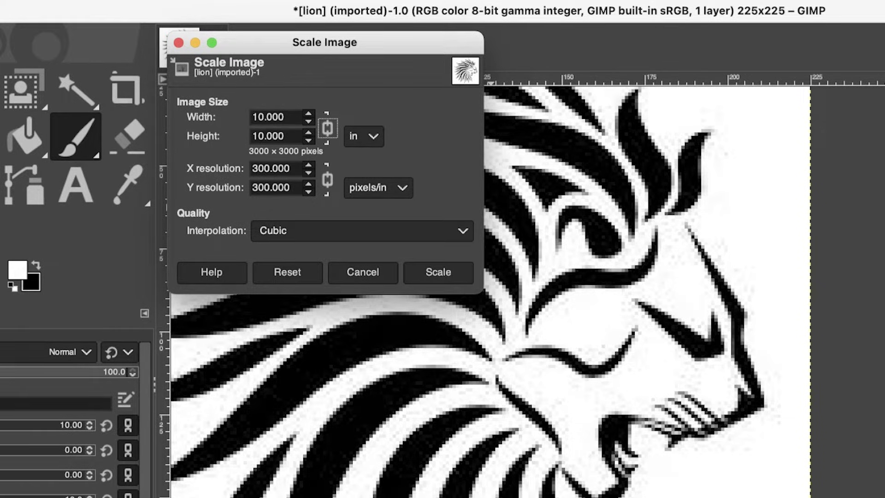
{"action": "left_click", "coordinate": [266, 168]}
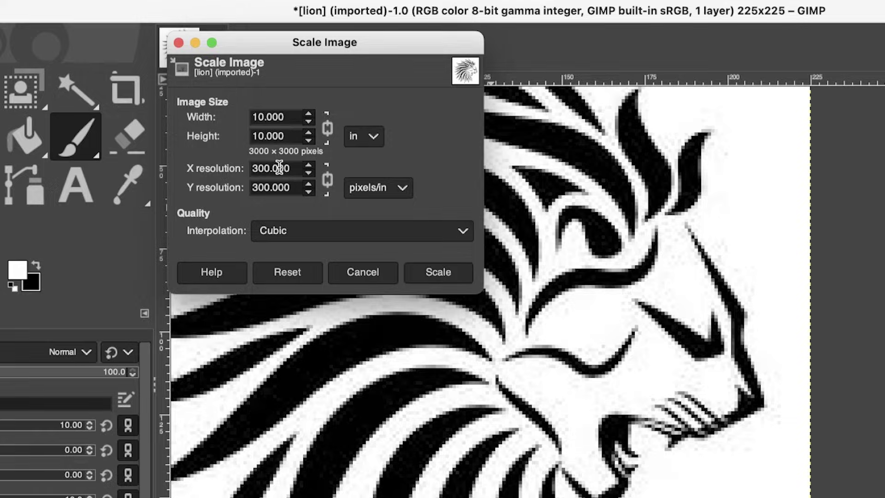
Step: Apply the 3000 × 3000 scale and zoom out to view the soft upscaled logo
{"action": "left_click", "coordinate": [422, 272]}
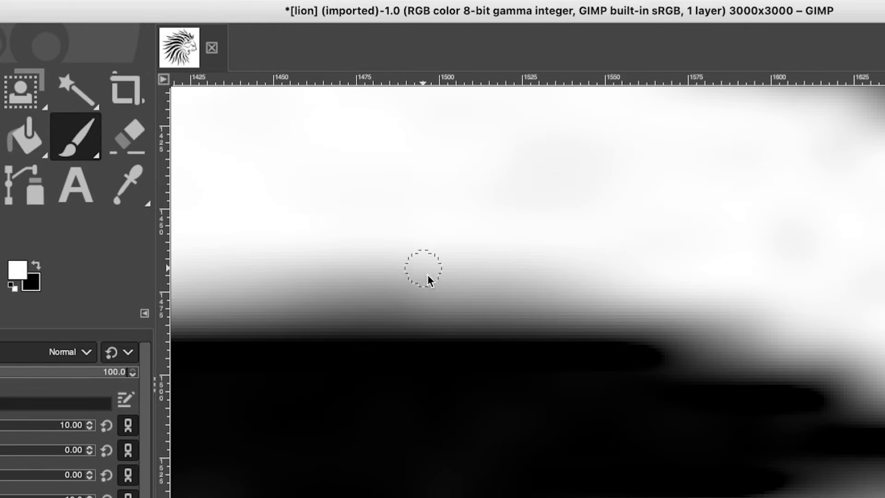
{"action": "key", "text": "z"}
{"action": "left_click", "coordinate": [438, 301], "text": "ctrl"}
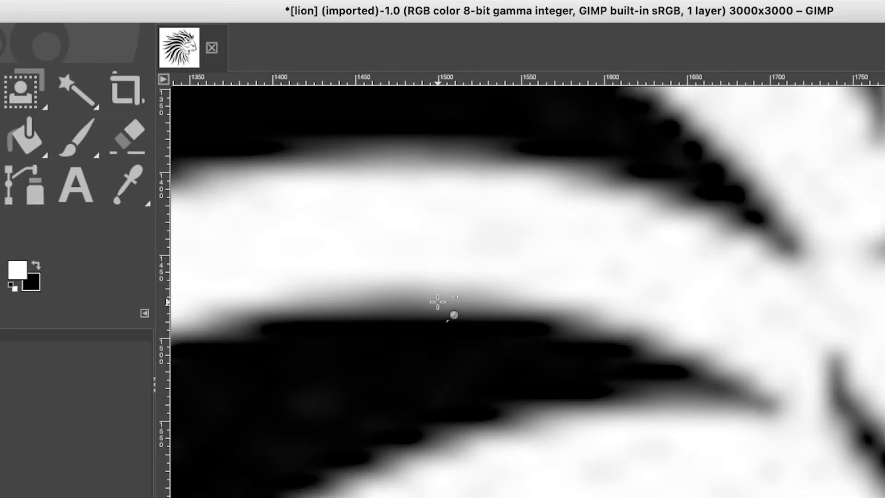
{"action": "left_click", "coordinate": [438, 302], "text": "ctrl"}
{"action": "left_click", "coordinate": [438, 302], "text": "ctrl"}
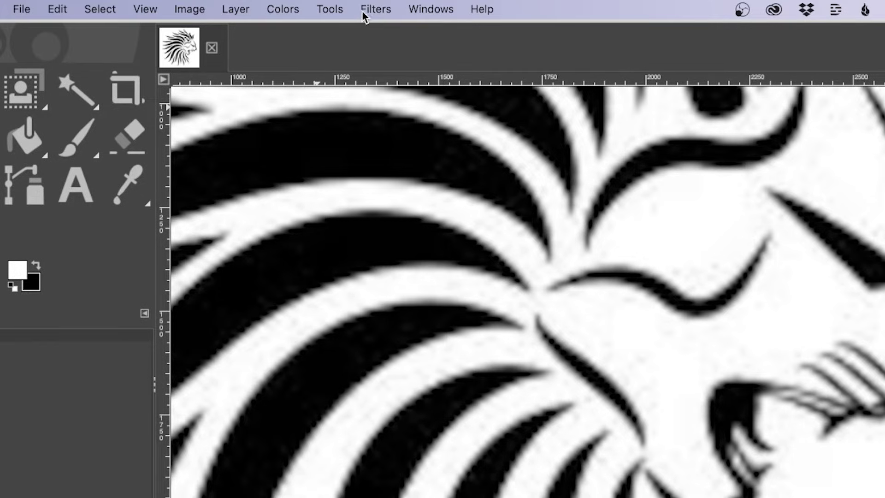
Step: Apply Filters > Blur > Gaussian Blur with Size X and Y around 11.25
{"action": "left_click", "coordinate": [364, 15]}
{"action": "mouse_move", "coordinate": [415, 115]}
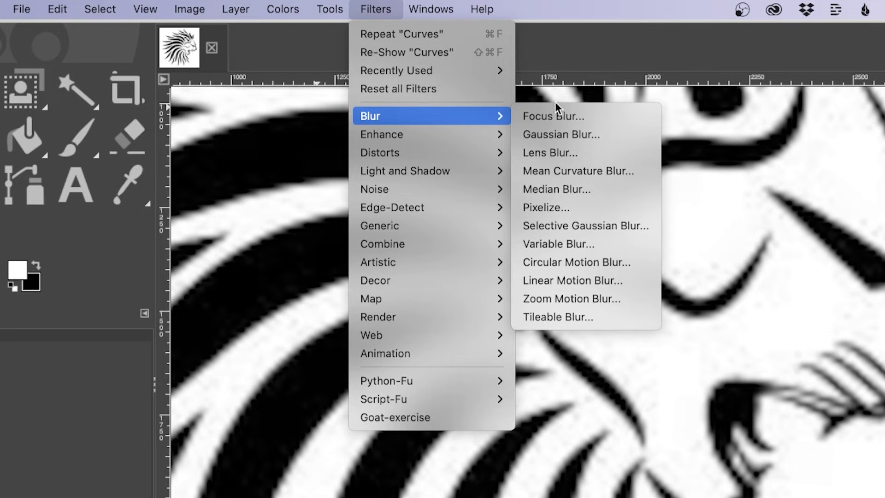
{"action": "left_click", "coordinate": [573, 134]}
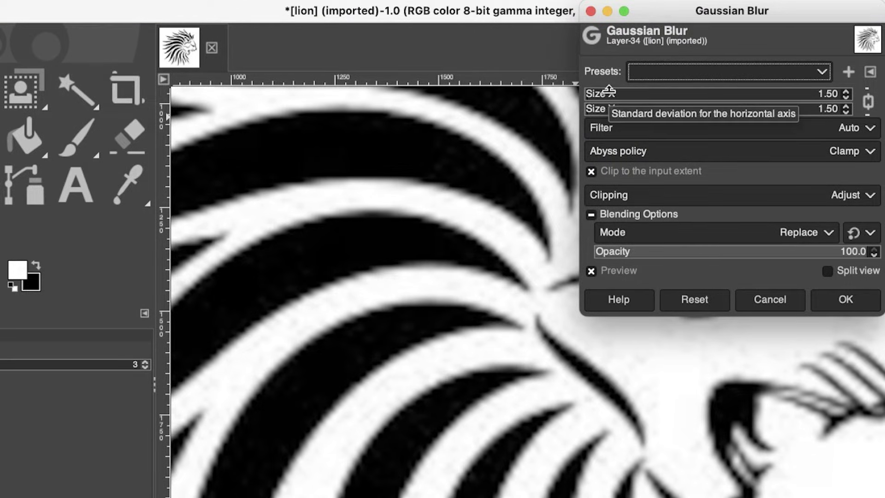
{"action": "left_click_drag", "start_coordinate": [599, 94], "coordinate": [629, 96]}
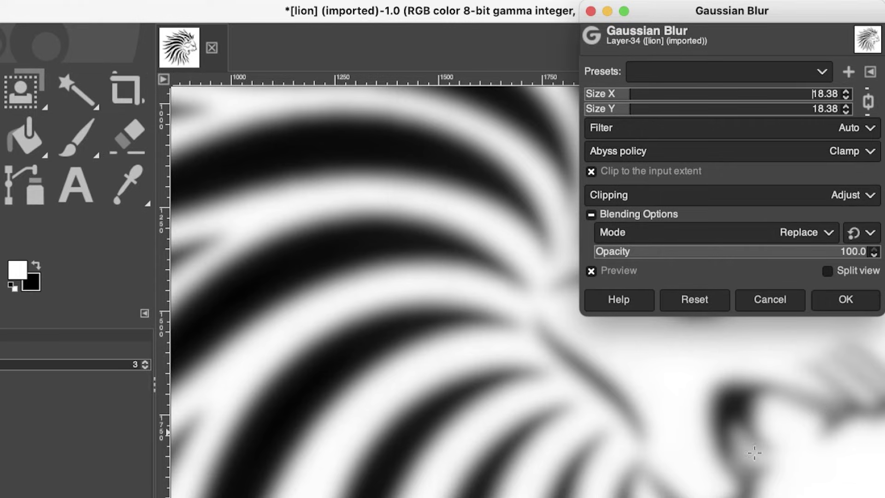
{"action": "left_click_drag", "start_coordinate": [624, 108], "coordinate": [613, 109]}
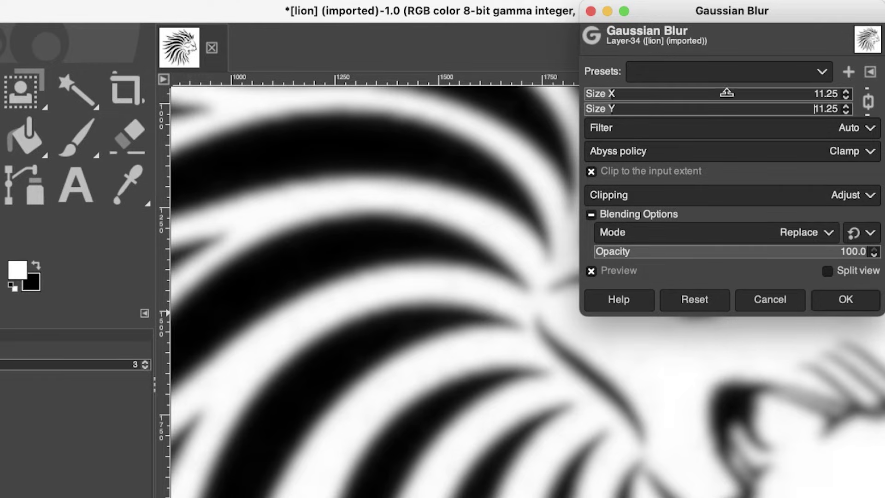
{"action": "left_click", "coordinate": [844, 299]}
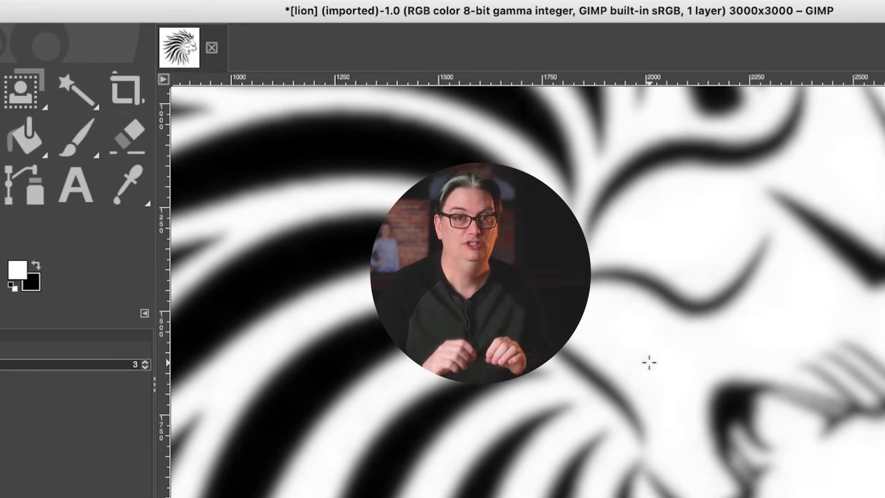
Step: Apply a near-vertical Curves adjustment, moving the white point left and black point right
{"action": "left_click", "coordinate": [282, 10]}
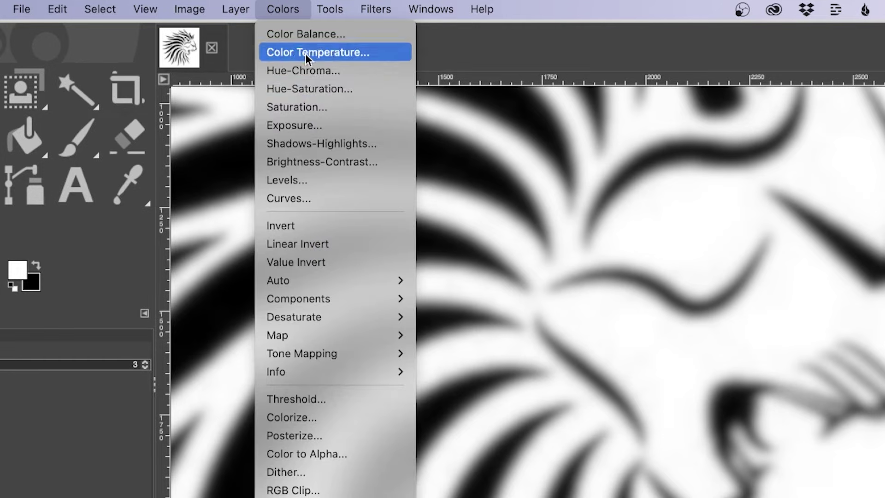
{"action": "left_click", "coordinate": [342, 197]}
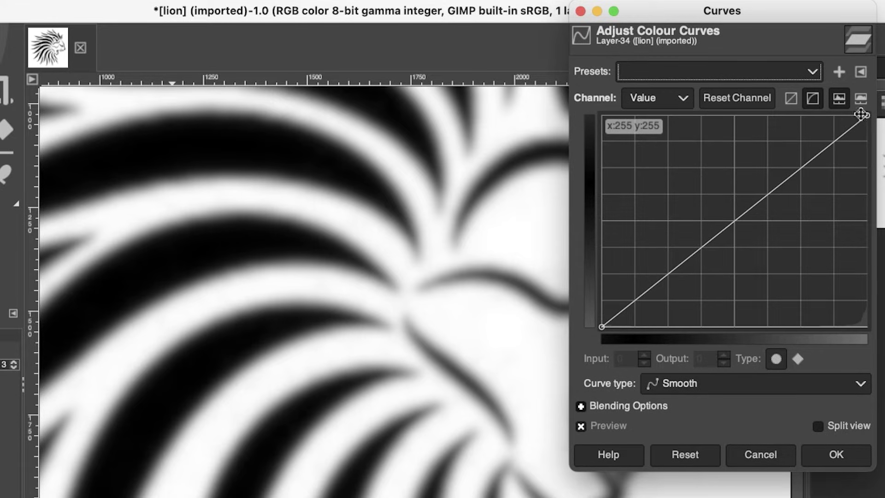
{"action": "left_click_drag", "start_coordinate": [867, 116], "coordinate": [782, 115]}
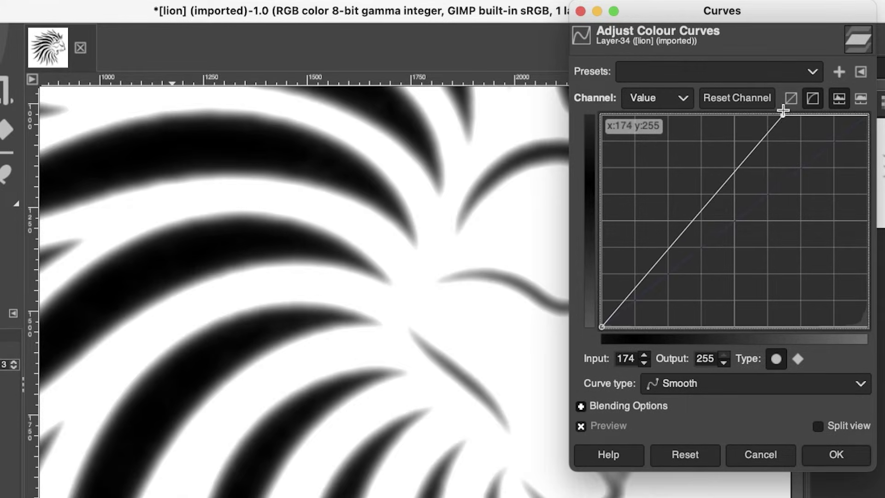
{"action": "left_click_drag", "start_coordinate": [601, 326], "coordinate": [775, 329]}
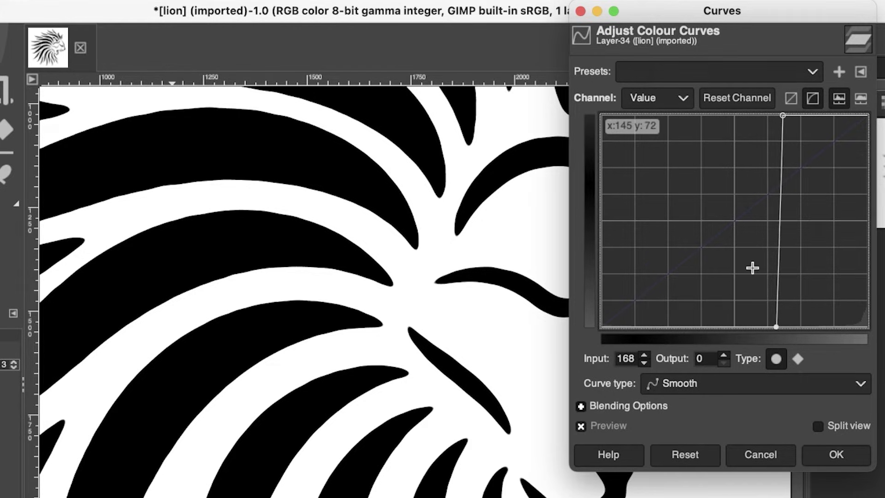
{"action": "mouse_move", "coordinate": [775, 327]}
{"action": "left_mouse_down"}
{"action": "mouse_move", "coordinate": [757, 328]}
{"action": "mouse_move", "coordinate": [777, 327]}
{"action": "left_mouse_up"}
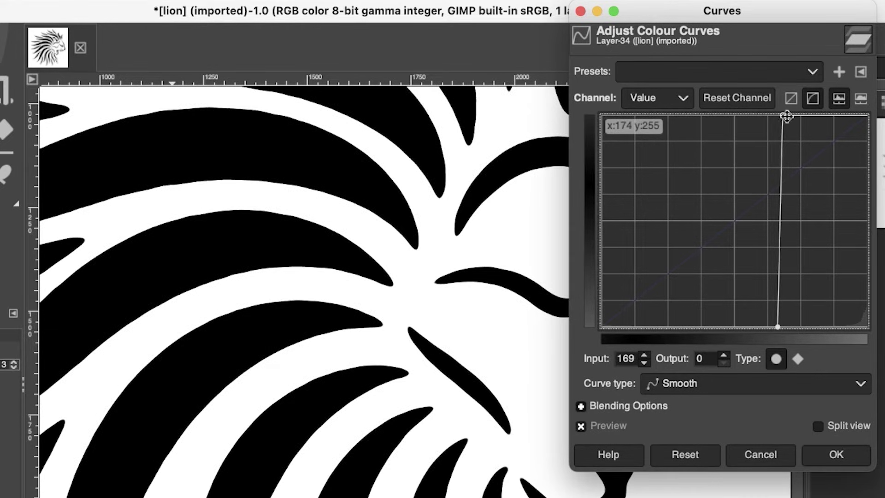
{"action": "left_click_drag", "start_coordinate": [784, 113], "coordinate": [783, 116]}
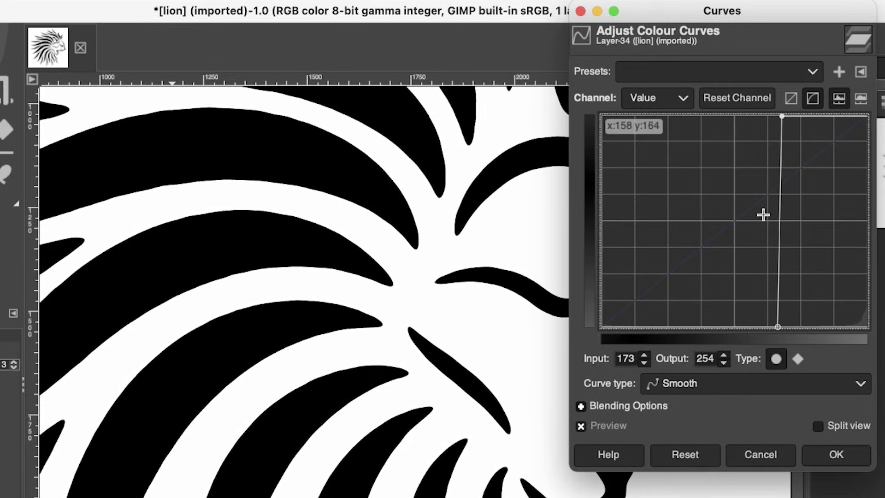
{"action": "left_click", "coordinate": [840, 454]}
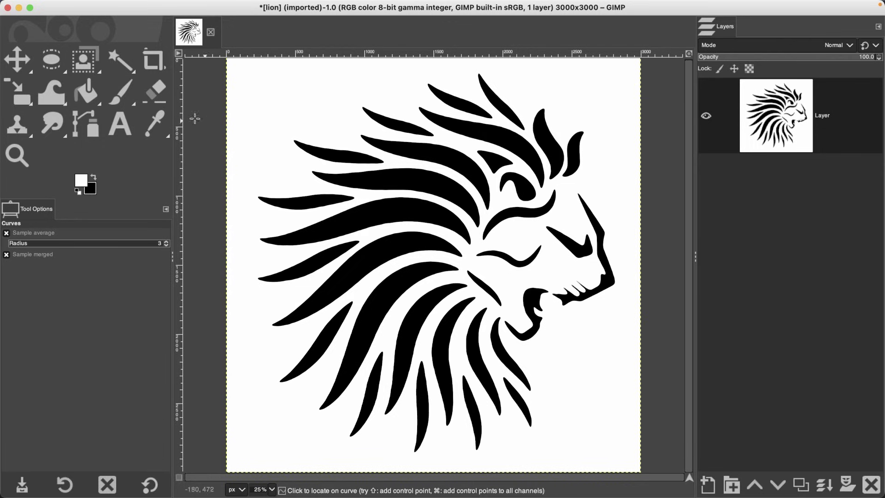
Step: Fuzzy-select the white background surrounding the black lion shapes
{"action": "left_click", "coordinate": [127, 66]}
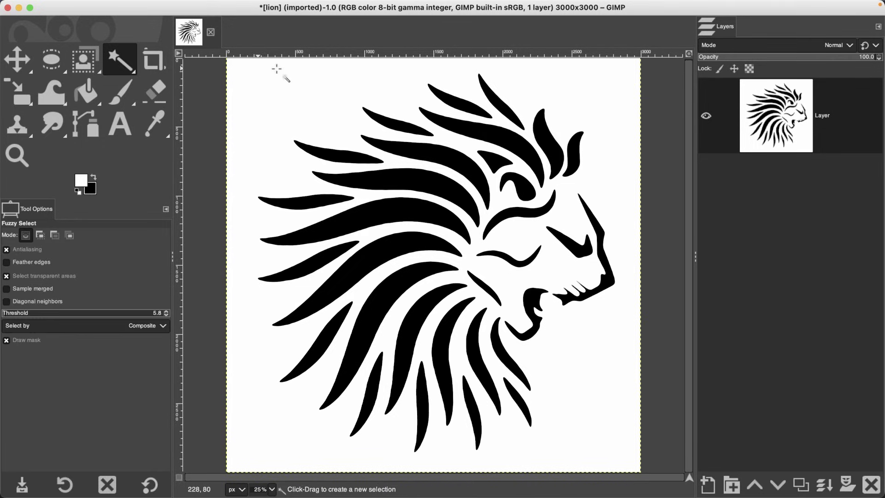
{"action": "left_click", "coordinate": [299, 93]}
{"action": "mouse_move", "coordinate": [210, 4]}
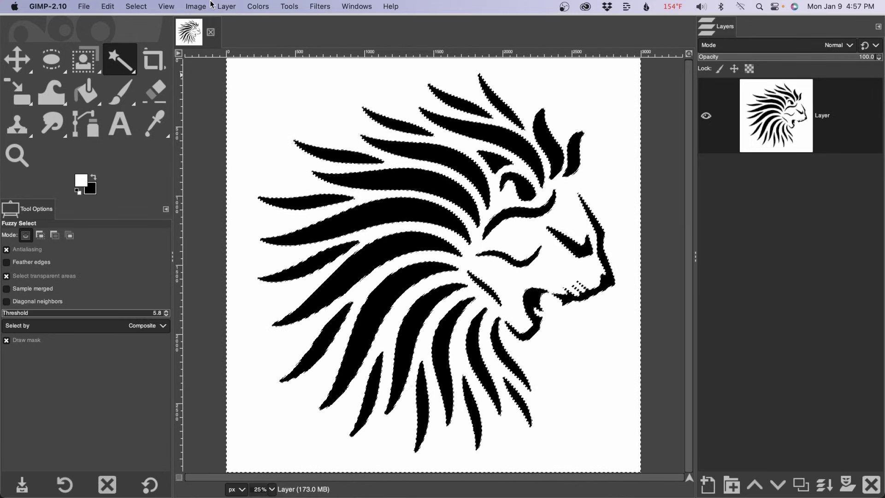
{"action": "left_click", "coordinate": [137, 6]}
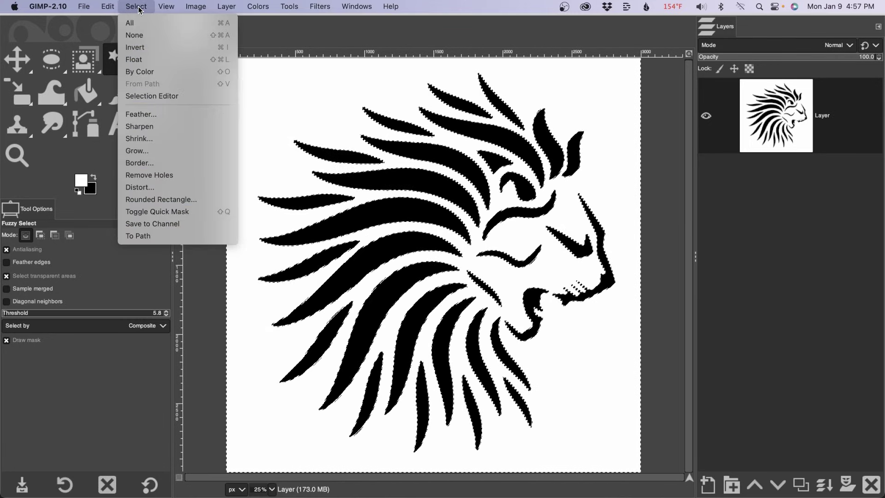
Step: Invert the selection and add a layer mask initialized from the Selection
{"action": "left_click", "coordinate": [143, 47]}
{"action": "left_click", "coordinate": [843, 477]}
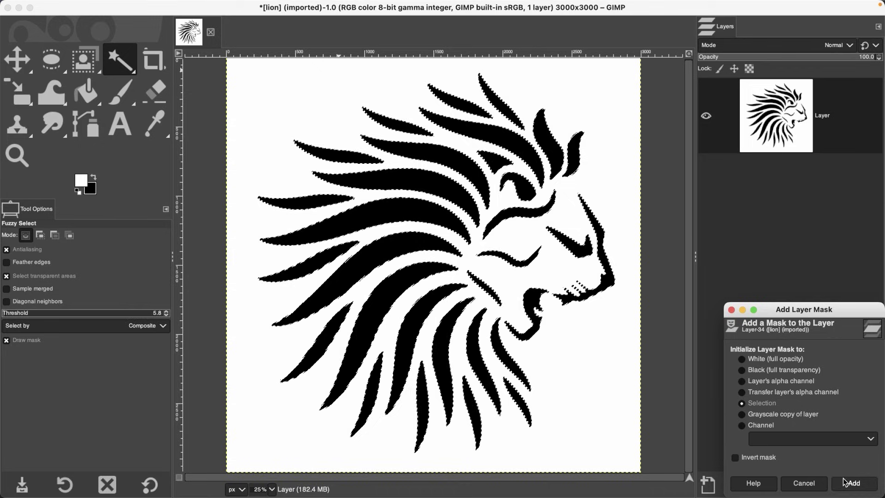
{"action": "left_click", "coordinate": [759, 404]}
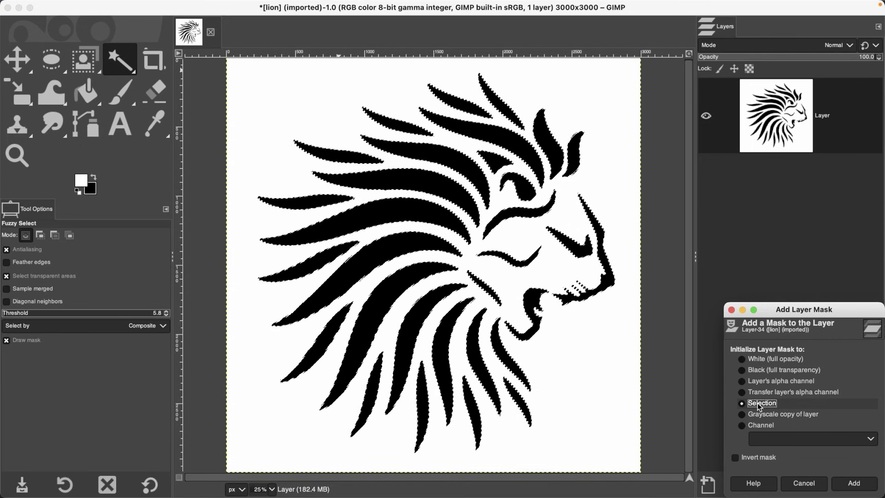
{"action": "left_click", "coordinate": [853, 483]}
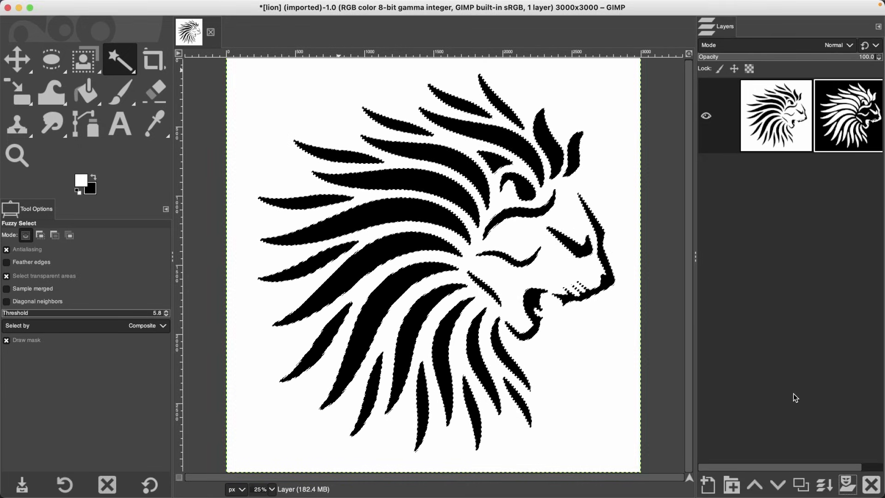